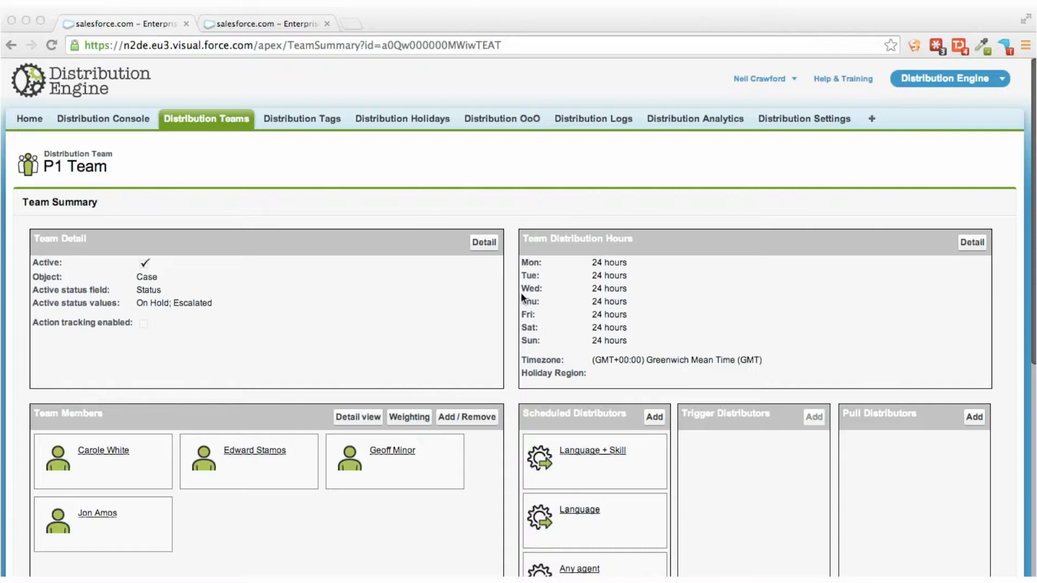
# Assign the Android, English and German tags to the untagged last user in the tag assignment list and save the assignment.
pyautogui.click(257, 24)
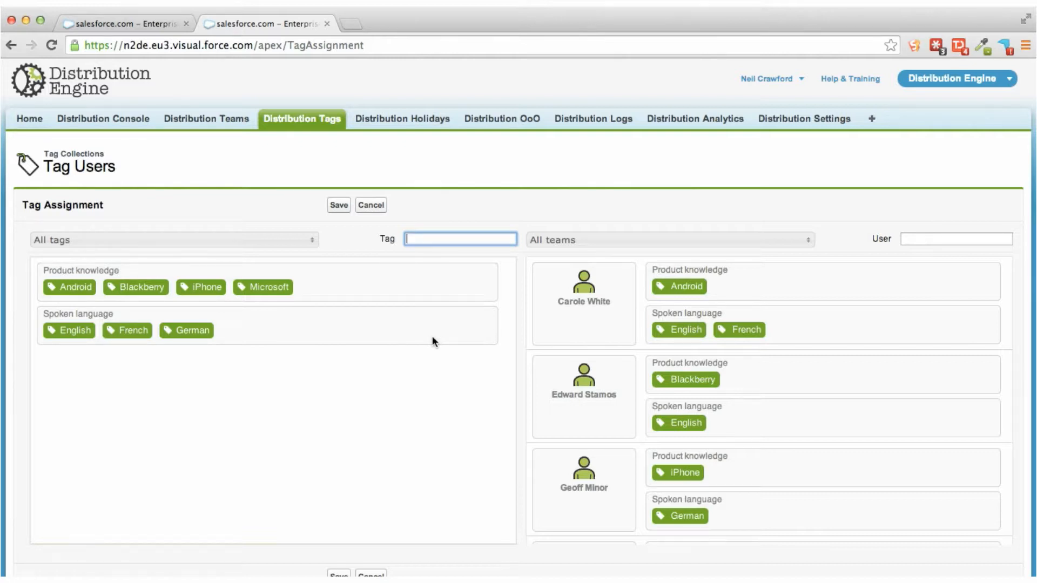
pyautogui.scroll(-3, 568, 343)
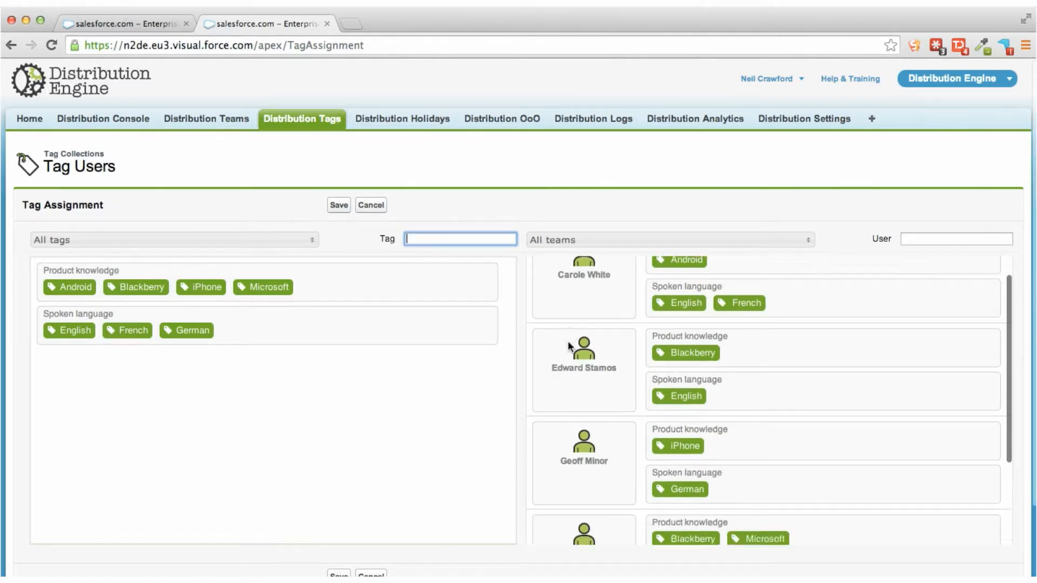
pyautogui.scroll(-3, 568, 340)
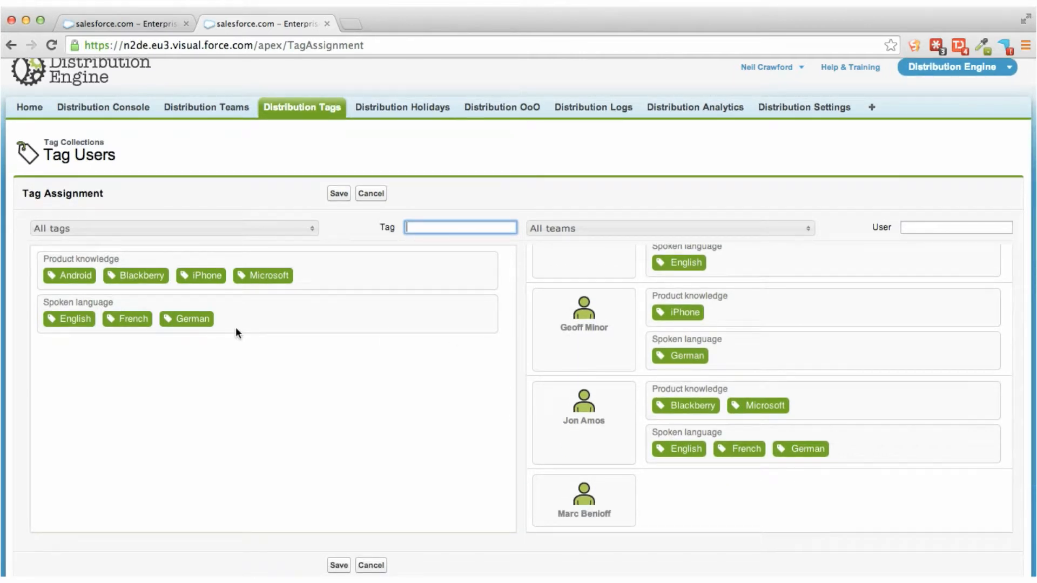
pyautogui.moveTo(80, 277); pyautogui.dragTo(592, 491)
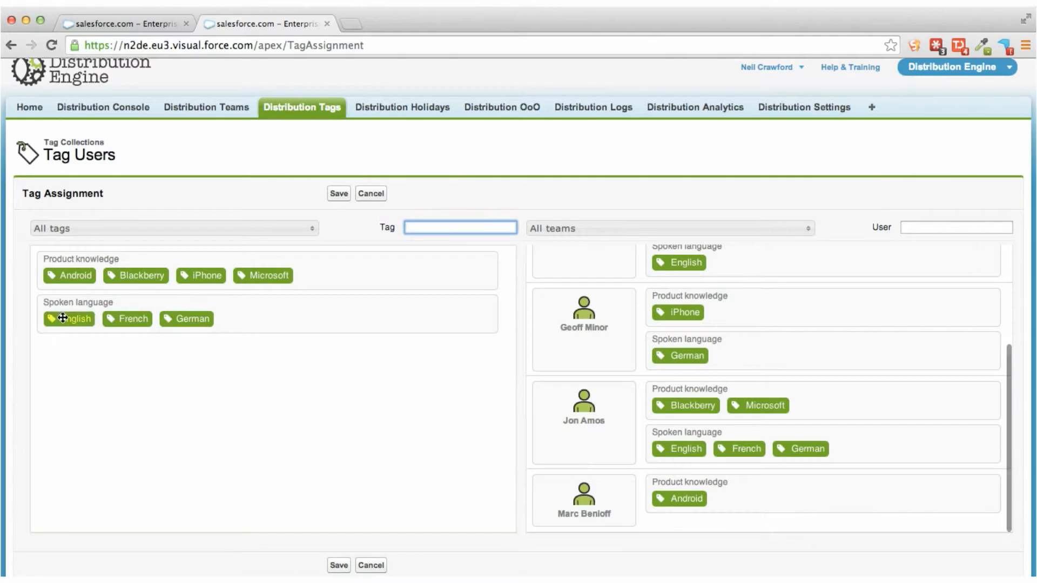
pyautogui.moveTo(61, 318); pyautogui.dragTo(566, 483)
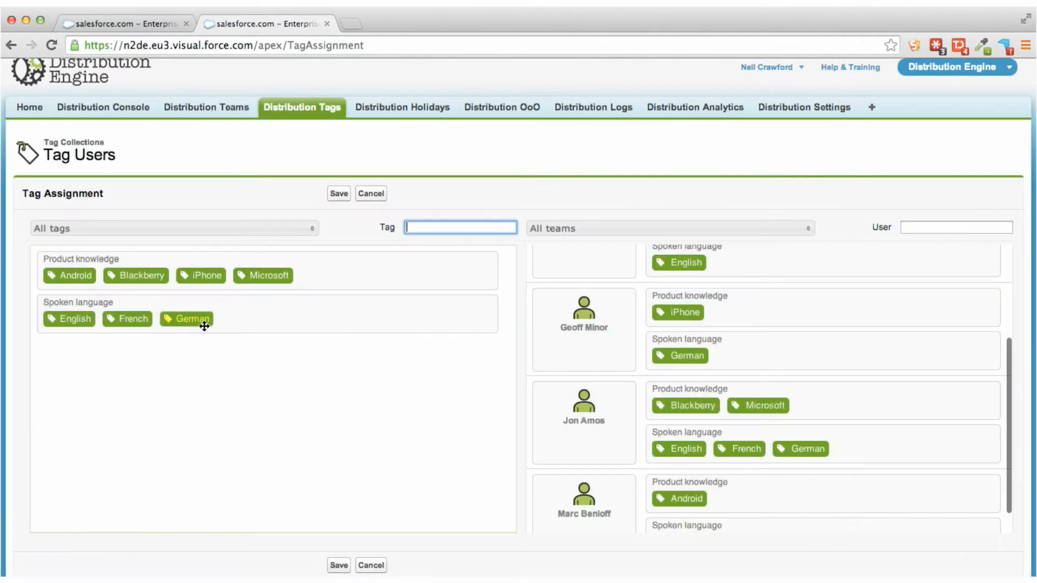
pyautogui.moveTo(204, 324); pyautogui.dragTo(617, 496)
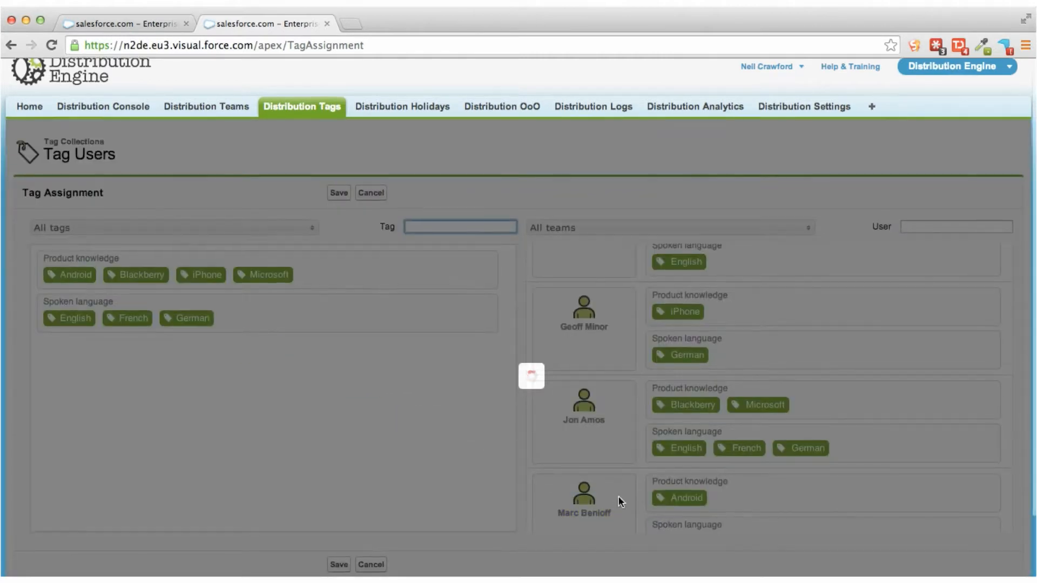
pyautogui.scroll(-2, 617, 496)
pyautogui.scroll(-3, 613, 435)
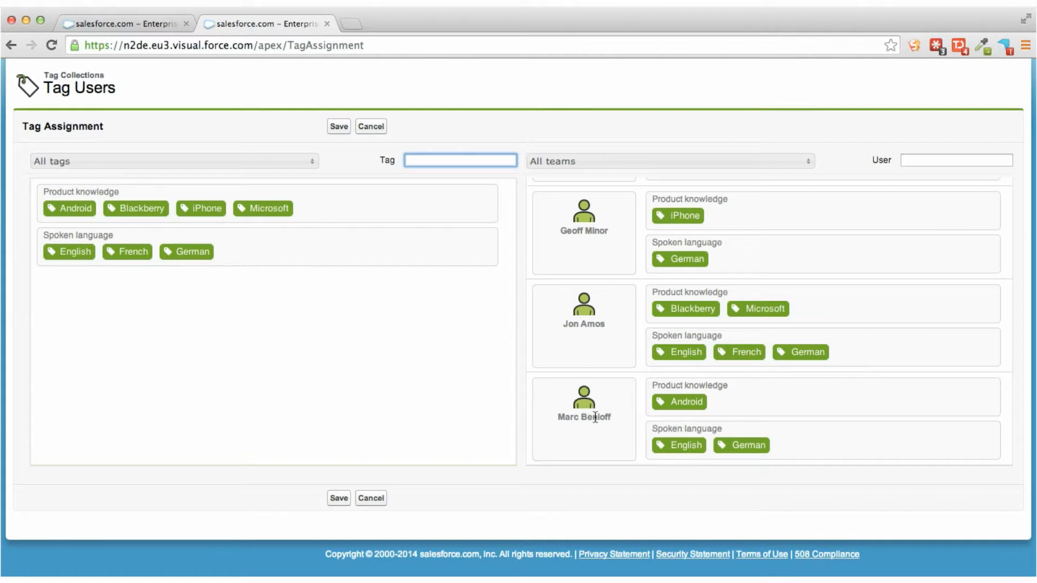
pyautogui.click(339, 127)
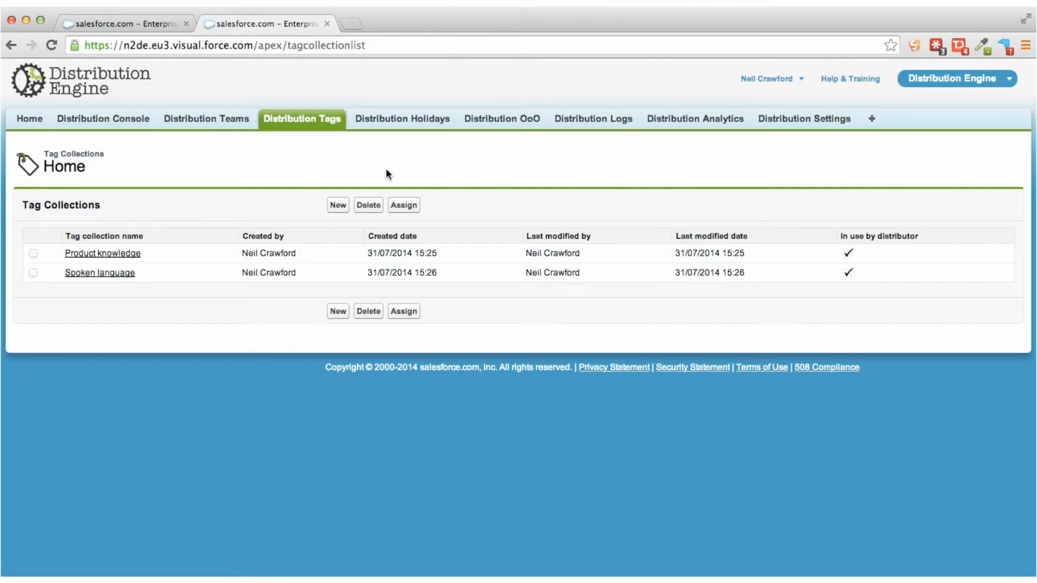
# Open the P1 Team's Language + Skill scheduled distributor for editing.
pyautogui.click(112, 23)
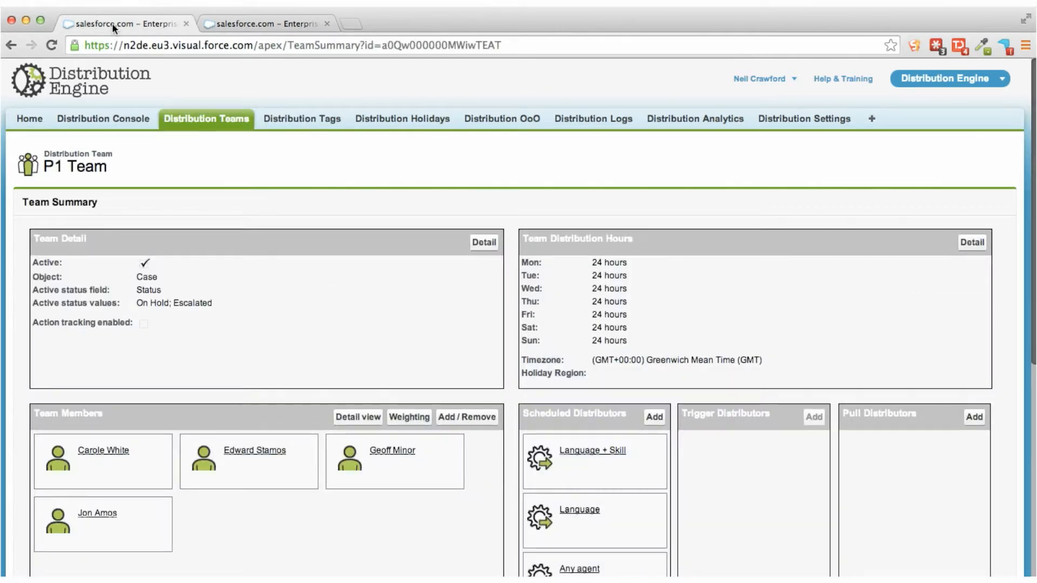
pyautogui.scroll(-3, 244, 236)
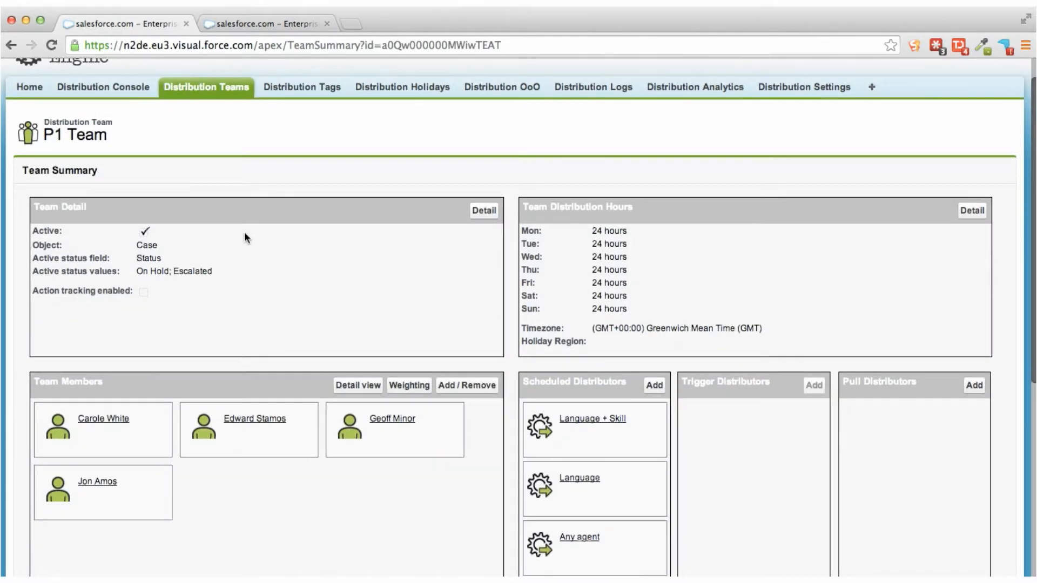
pyautogui.scroll(-1, 244, 238)
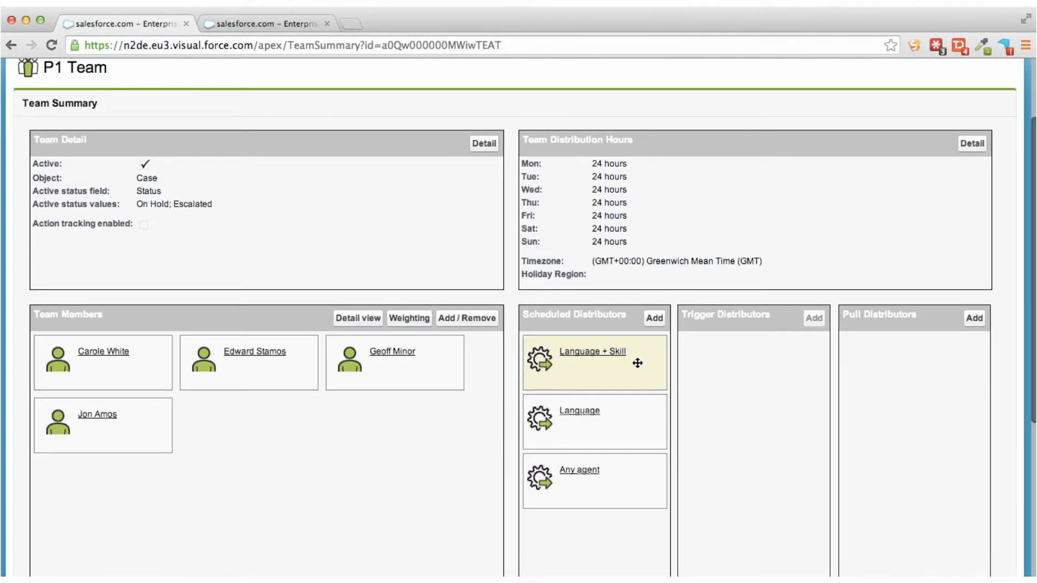
pyautogui.moveTo(637, 363)
pyautogui.mouseDown()
pyautogui.moveTo(641, 435)
pyautogui.moveTo(639, 354)
pyautogui.mouseUp()
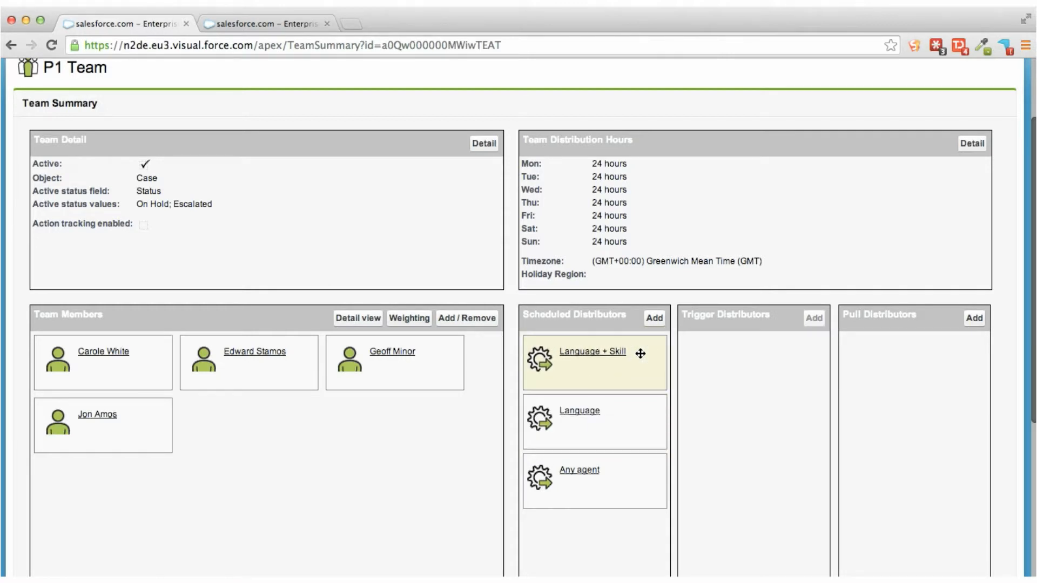
pyautogui.click(576, 355)
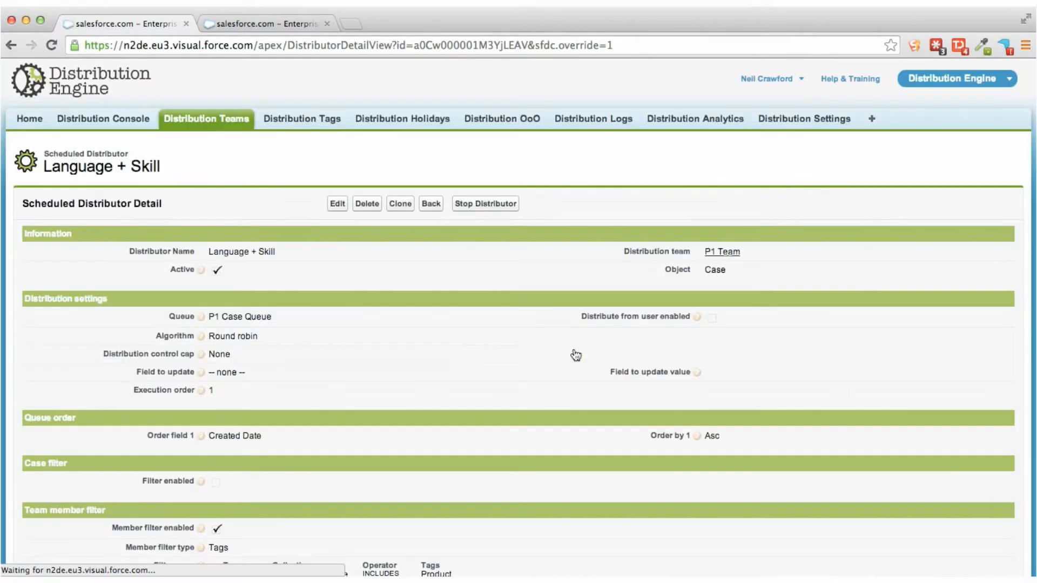
pyautogui.click(338, 204)
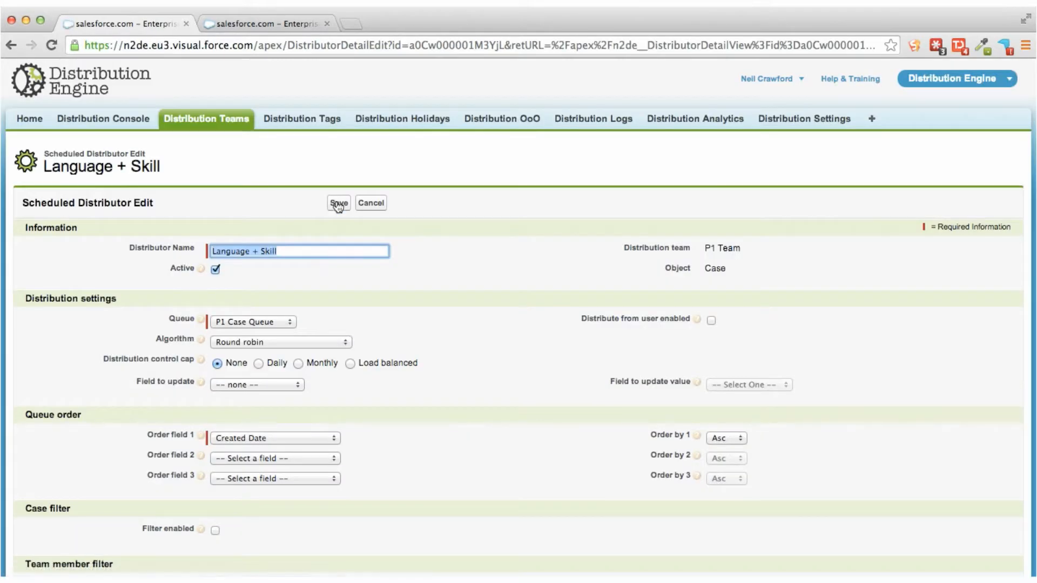
# Review the Language + Skill distributor's distribution settings, queue order, case filter and team member filter.
pyautogui.scroll(-2, 338, 207)
pyautogui.scroll(-1, 338, 208)
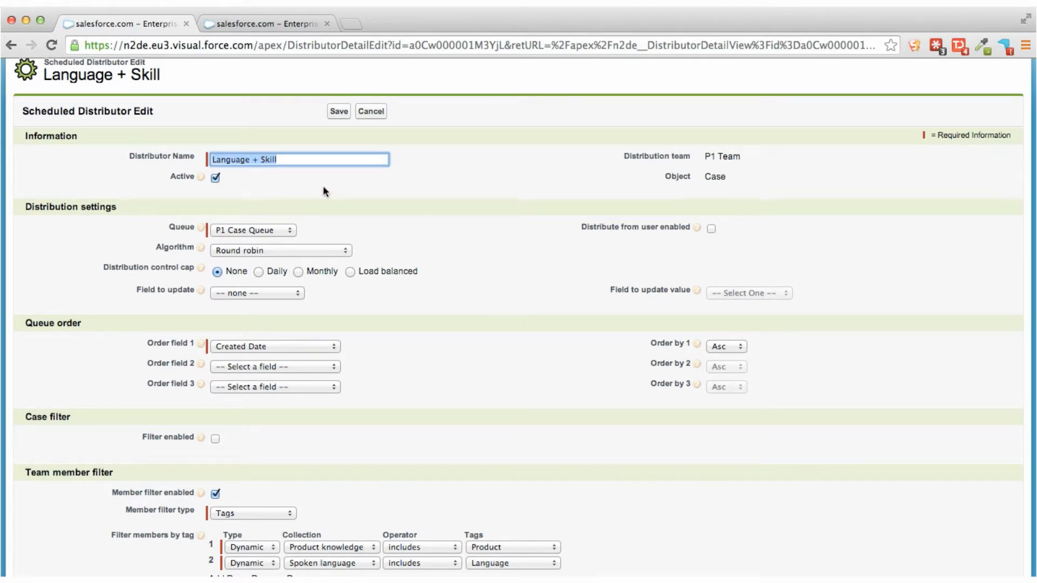
pyautogui.click(353, 206)
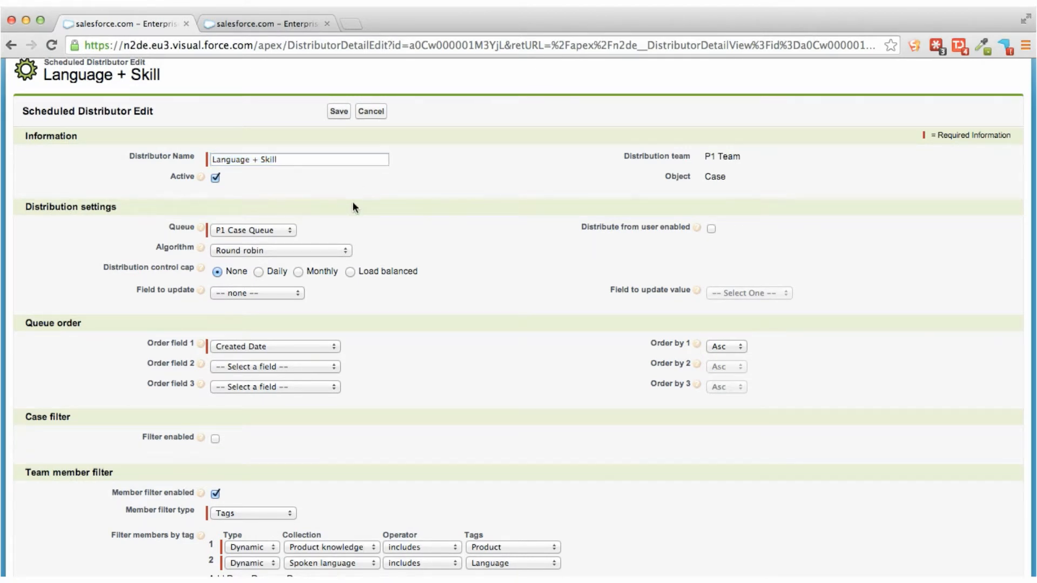
pyautogui.scroll(-2, 352, 207)
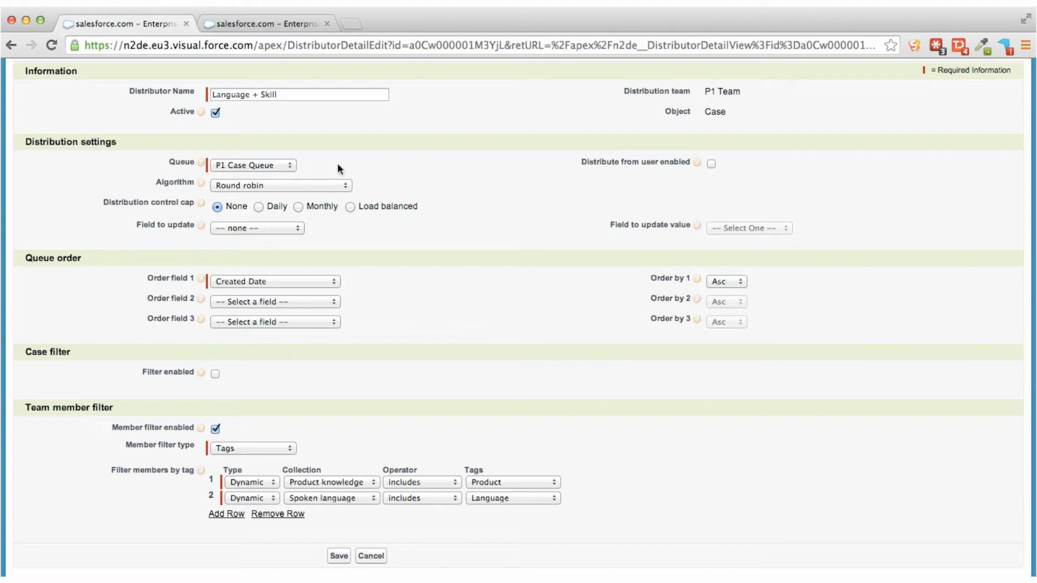
pyautogui.scroll(-2, 354, 163)
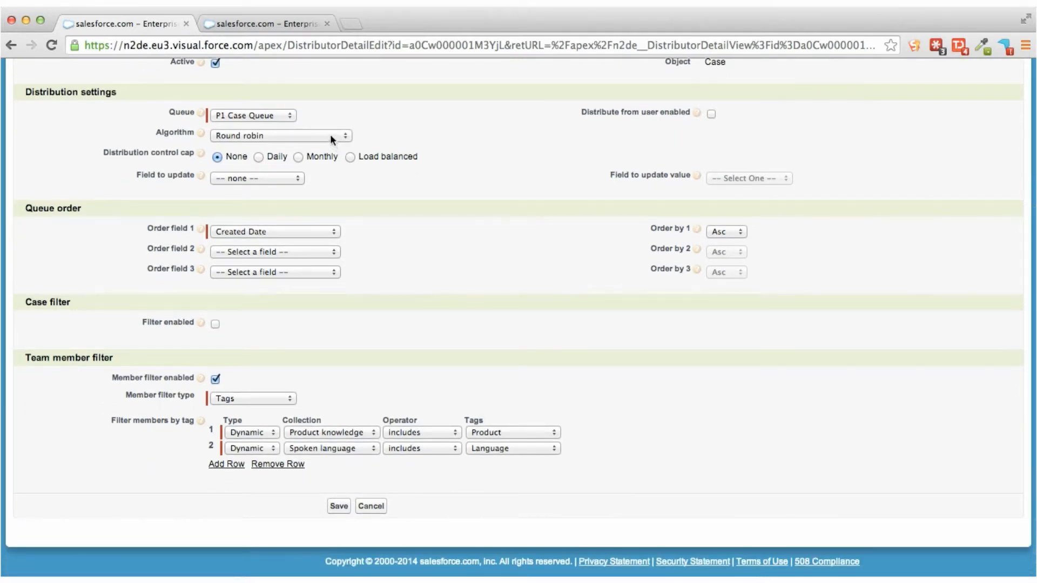
pyautogui.scroll(-1, 350, 195)
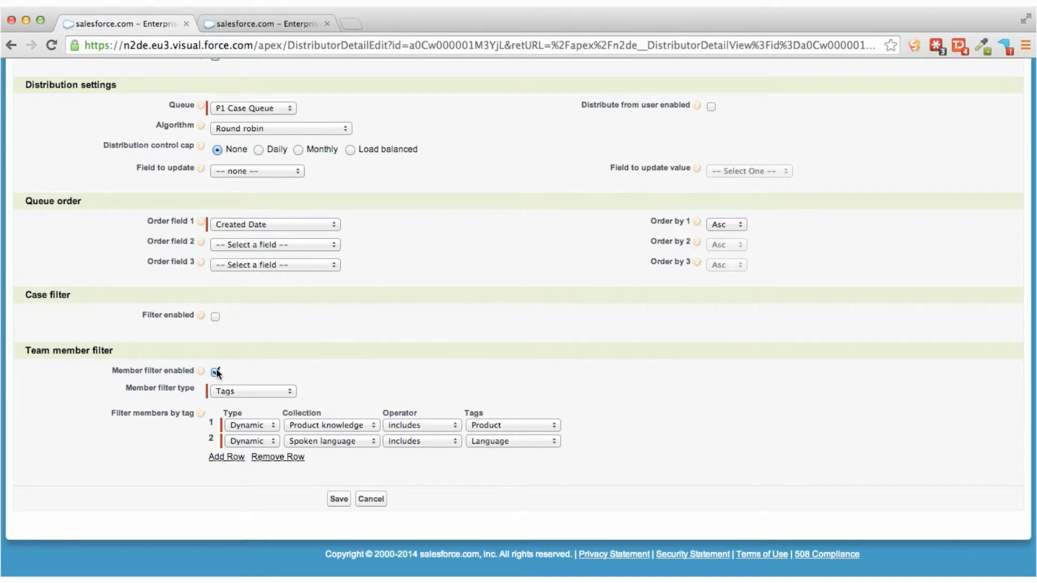
# Inspect the choices for the member filter type and for the first tag filter row's type, case field and collection.
pyautogui.click(280, 390)
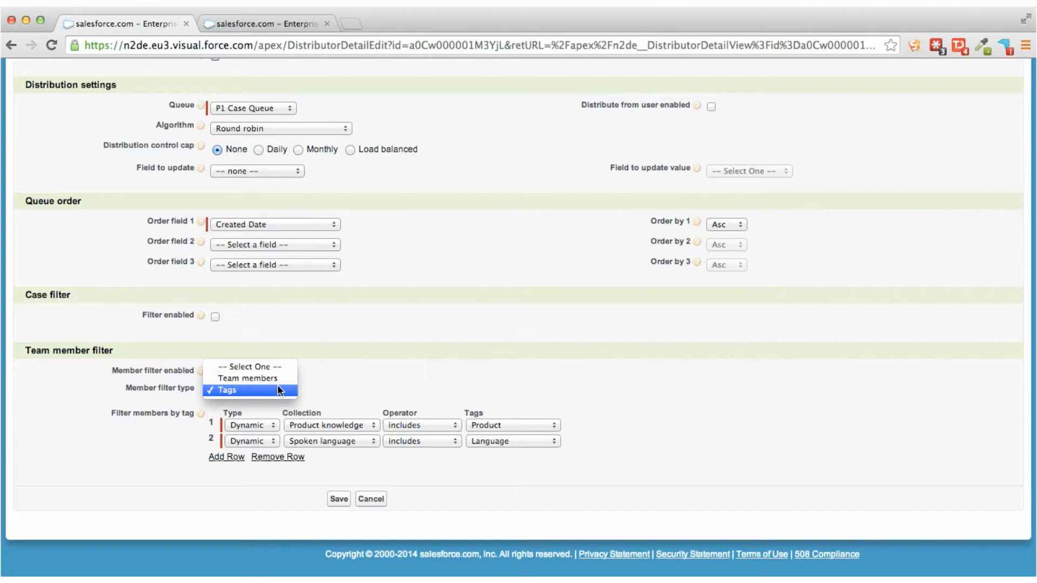
pyautogui.click(366, 391)
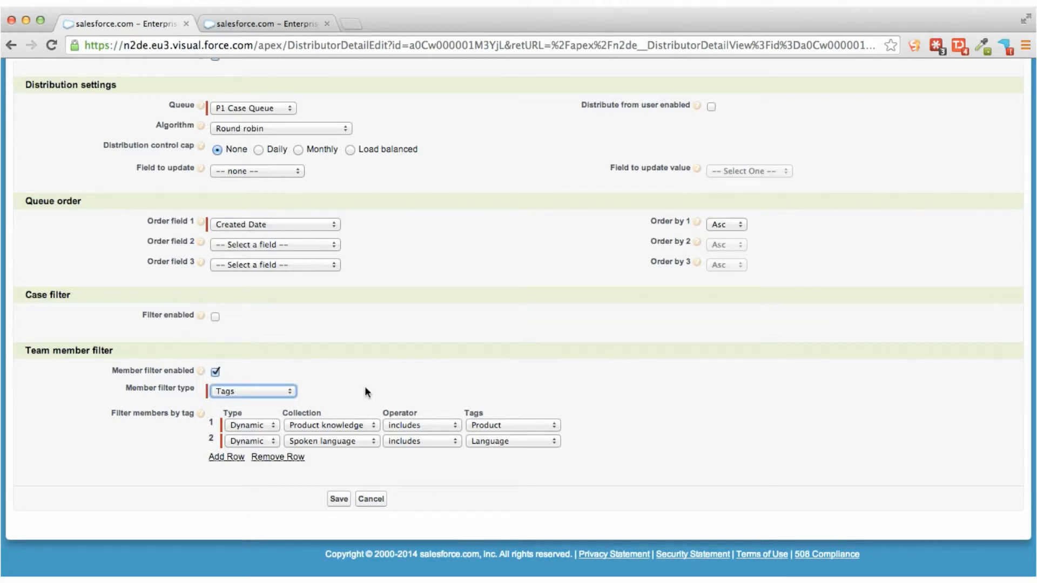
pyautogui.click(272, 426)
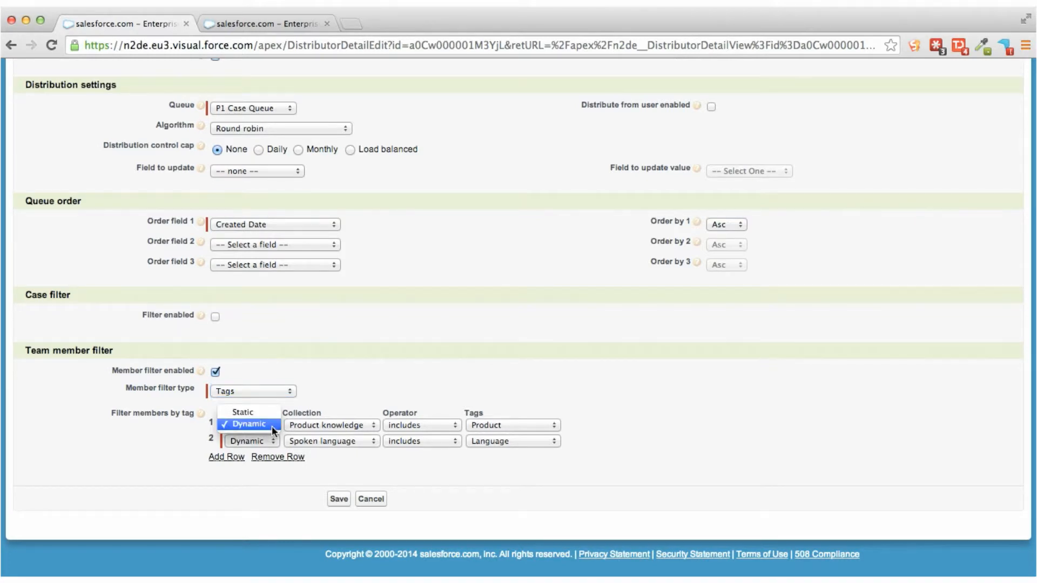
pyautogui.click(333, 396)
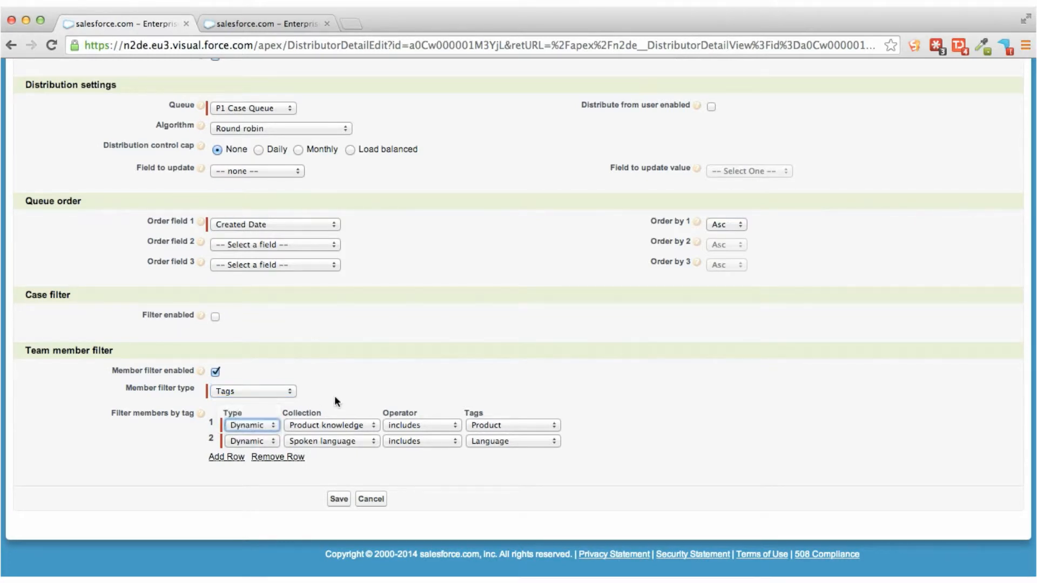
pyautogui.click(549, 426)
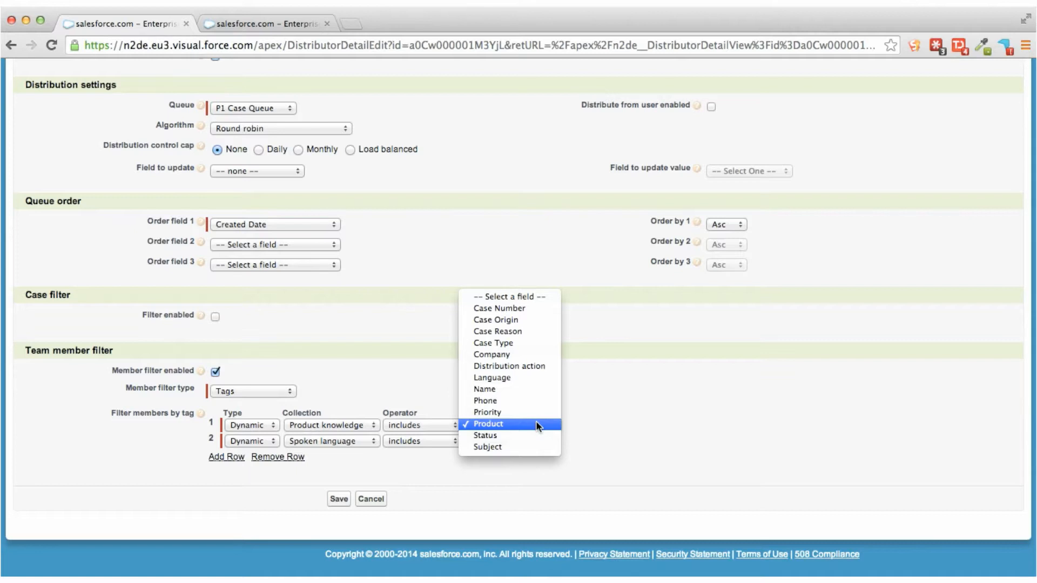
pyautogui.click(606, 435)
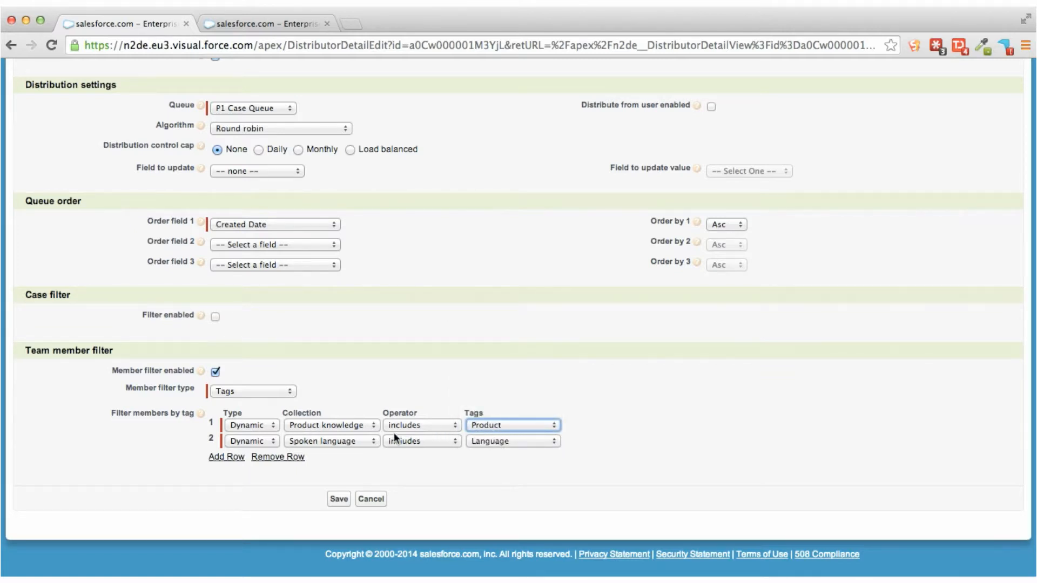
pyautogui.click(354, 426)
pyautogui.click(355, 425)
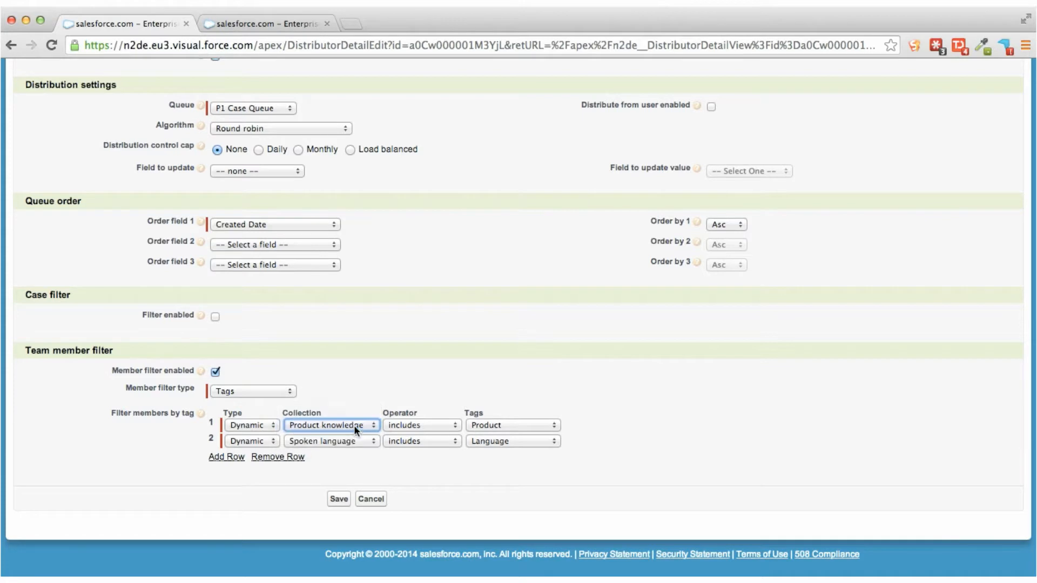
# Check the users' product and language tags on the tag assignment page and leave the Language + Skill distributor without saving.
pyautogui.click(271, 29)
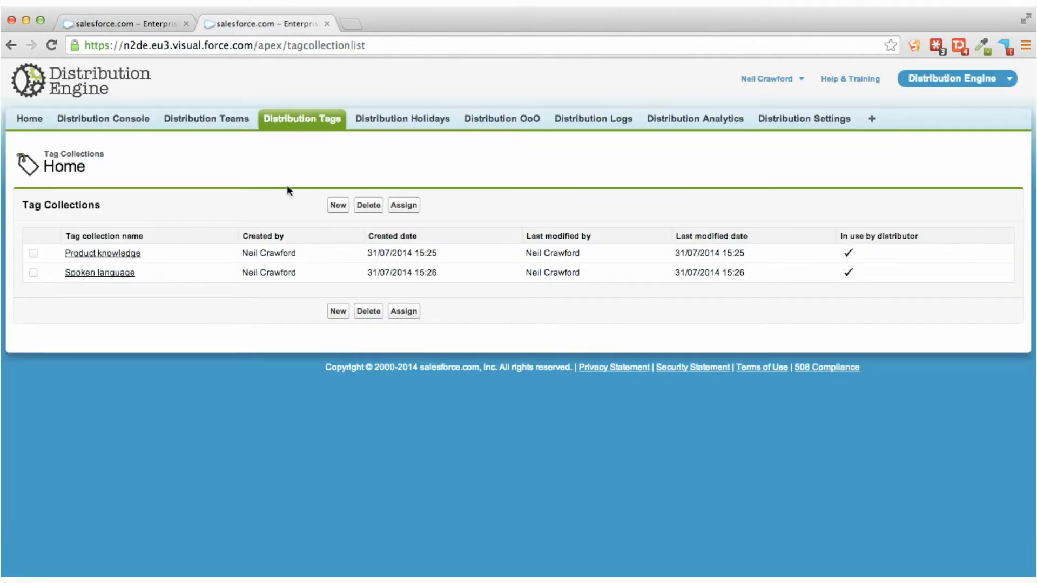
pyautogui.click(402, 206)
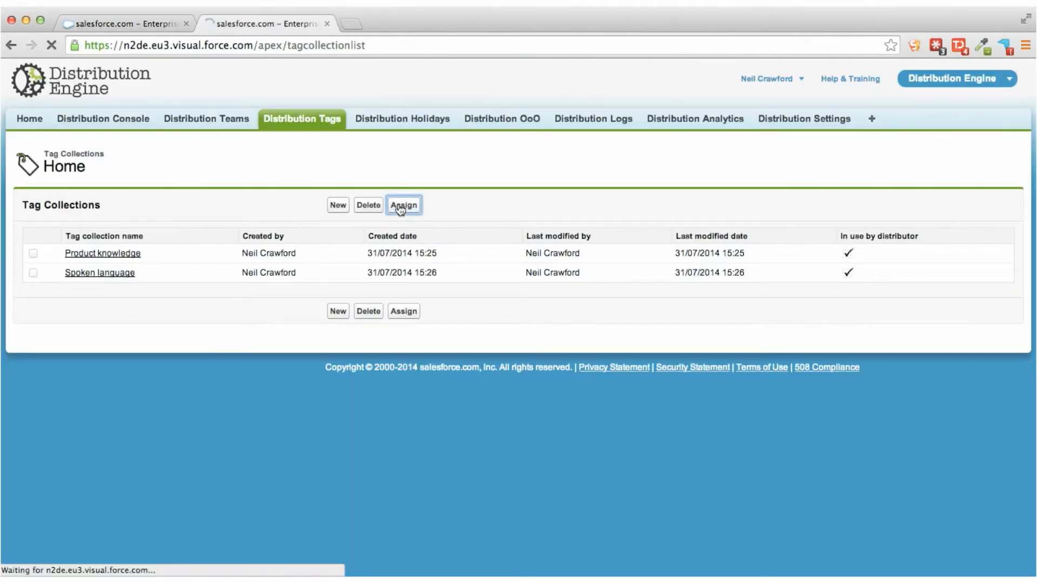
pyautogui.scroll(-2, 400, 210)
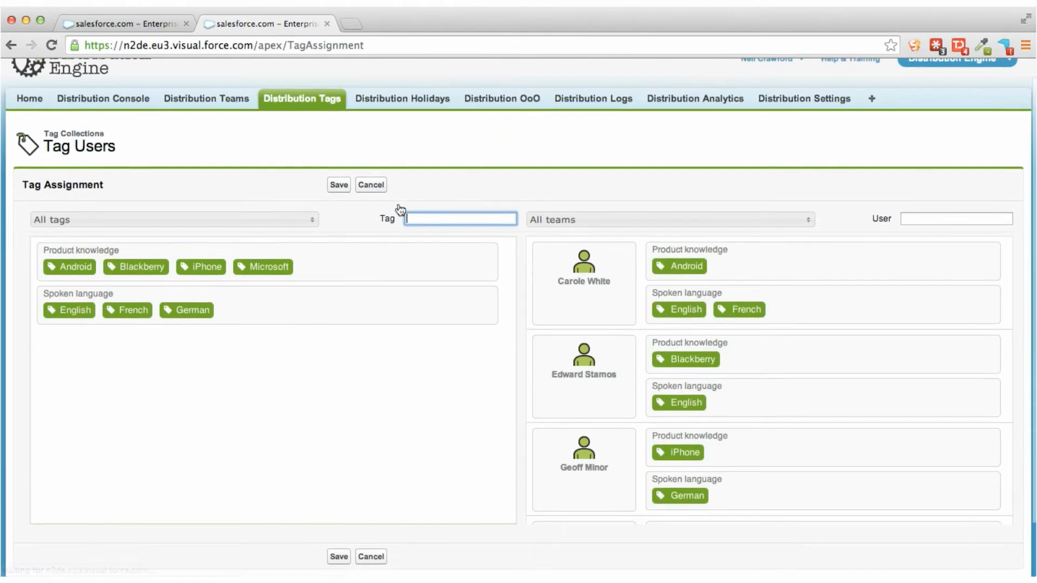
pyautogui.click(111, 22)
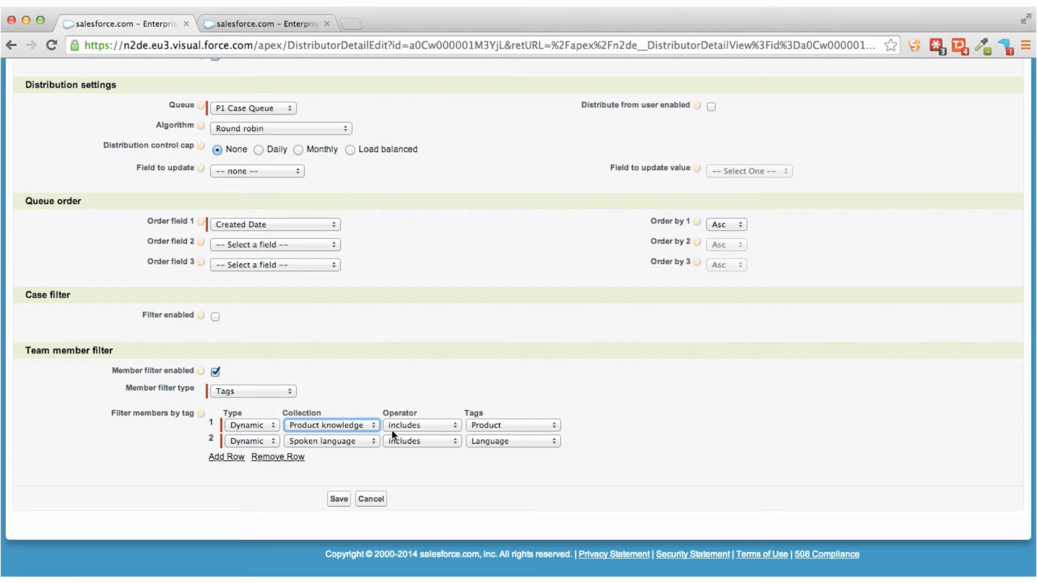
pyautogui.click(381, 503)
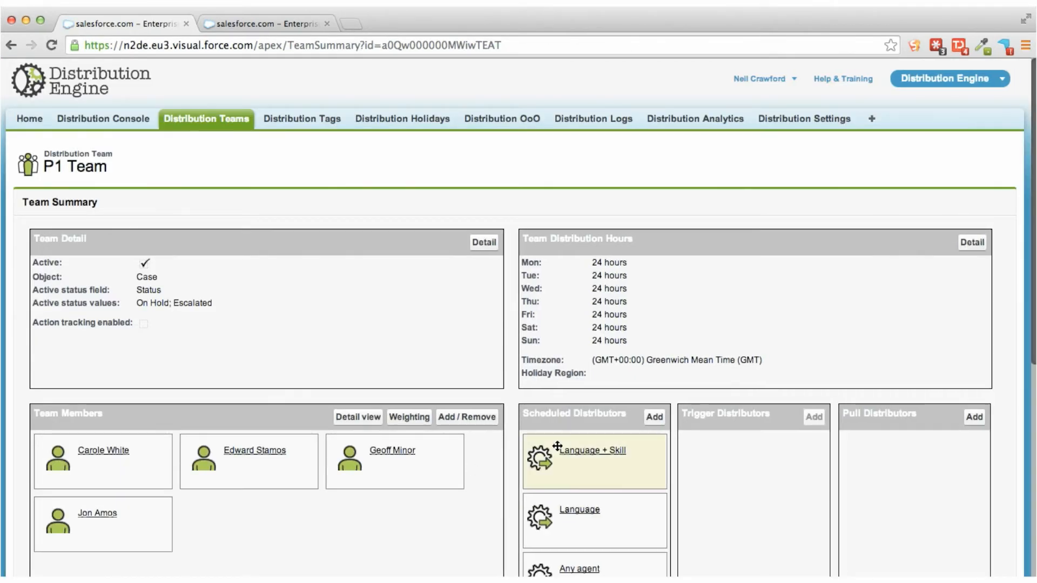
# Review the edit settings and tag-based member filter of the P1 Team's Language distributor, leaving without saving.
pyautogui.scroll(-2, 556, 459)
pyautogui.click(580, 455)
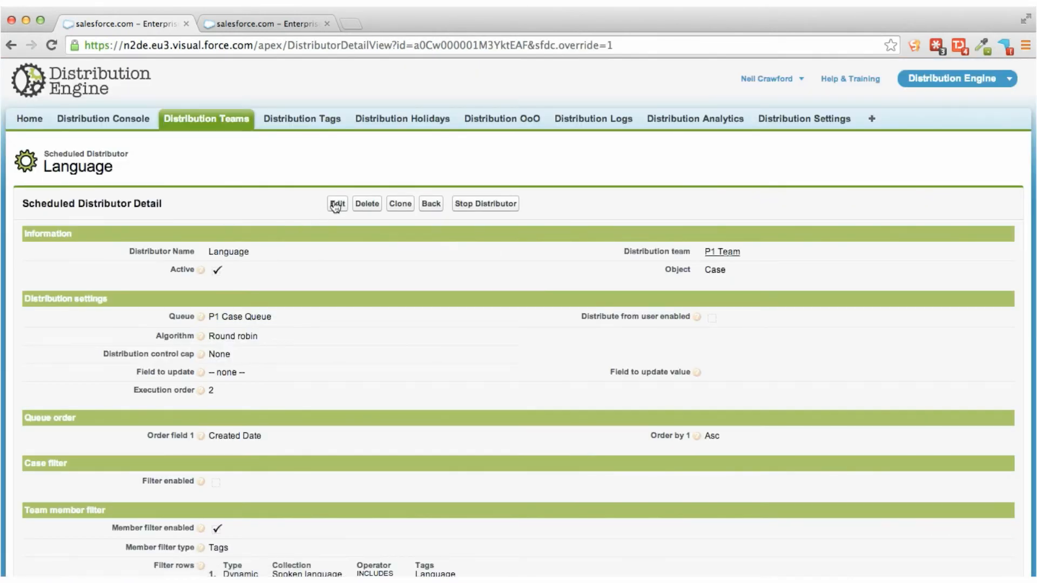
pyautogui.click(336, 206)
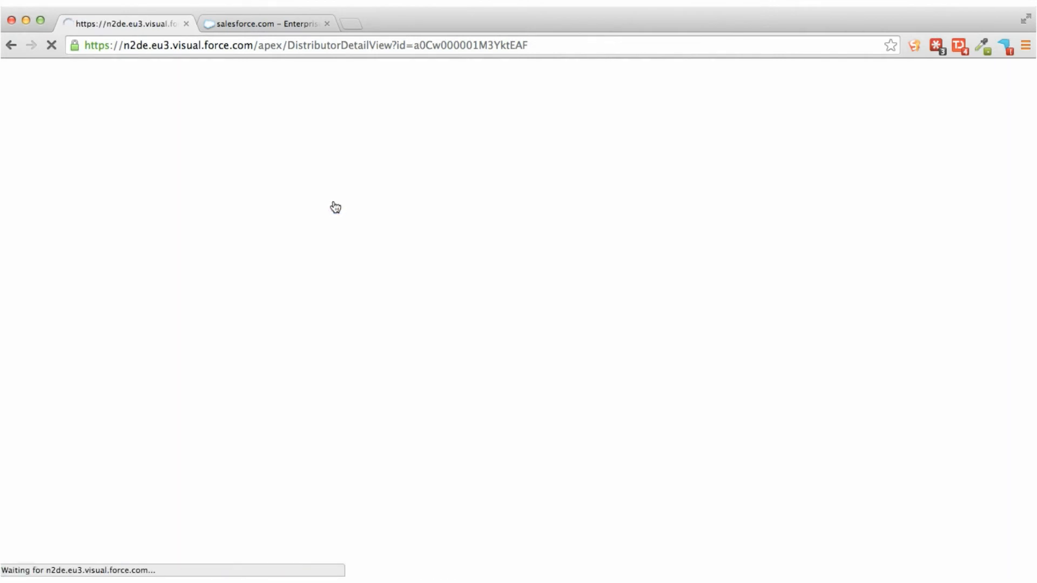
pyautogui.scroll(-5, 336, 207)
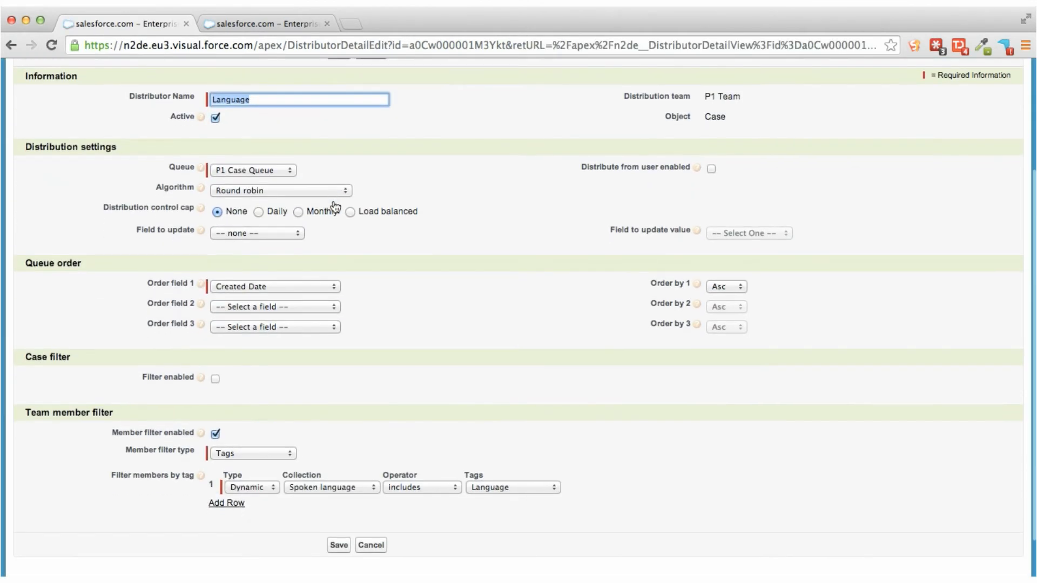
pyautogui.scroll(-2, 336, 207)
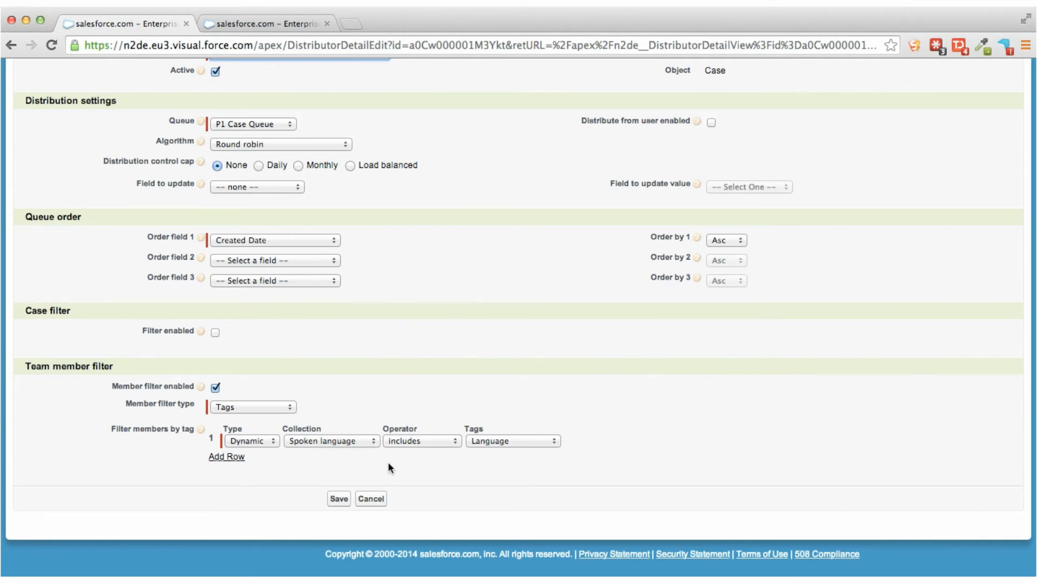
pyautogui.click(378, 500)
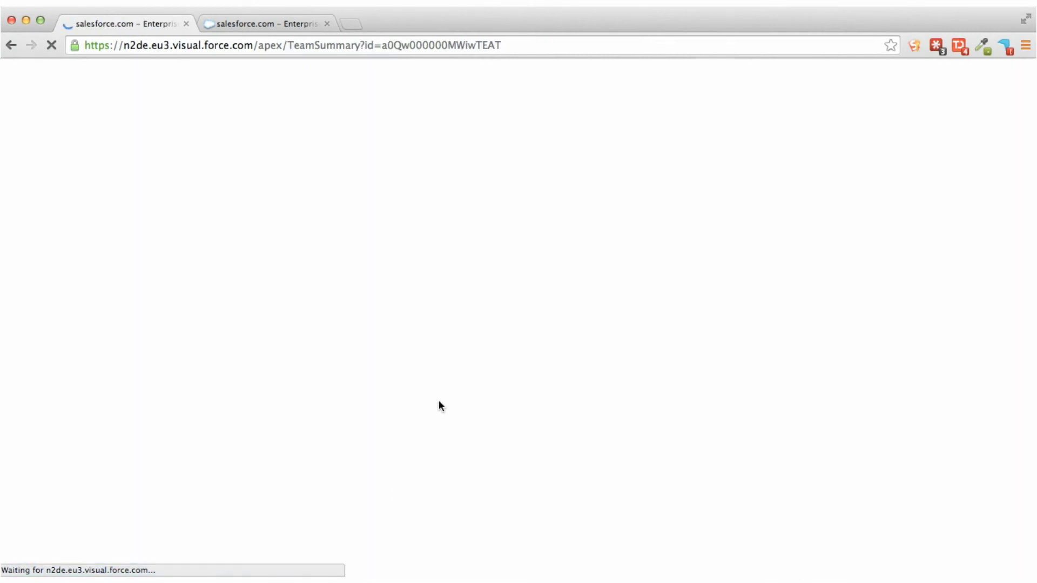
# Open the P1 Team's Any agent distributor for editing and review its distribution and filter settings.
pyautogui.scroll(-5, 438, 406)
pyautogui.click(586, 411)
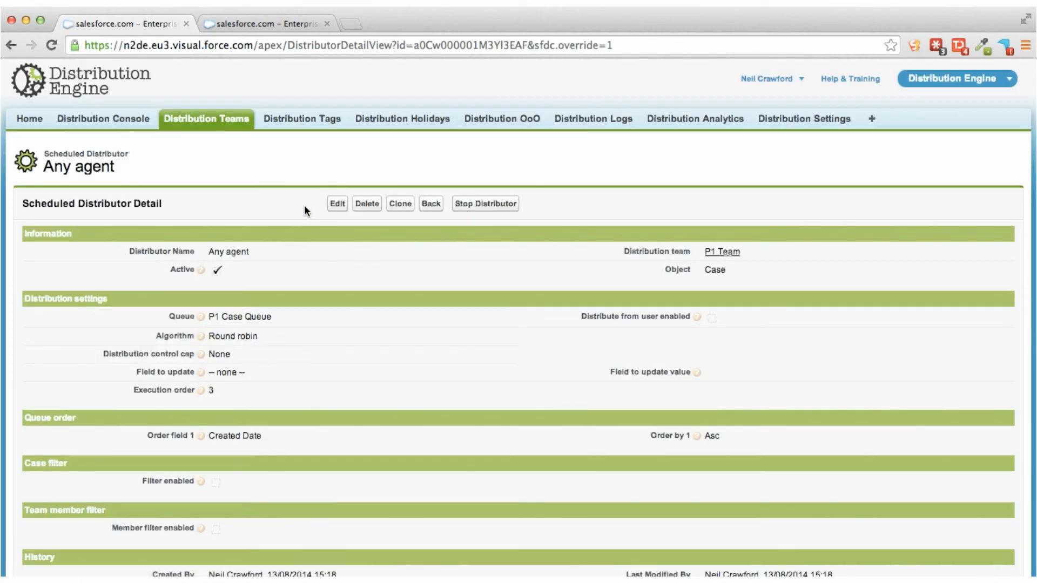
pyautogui.click(338, 206)
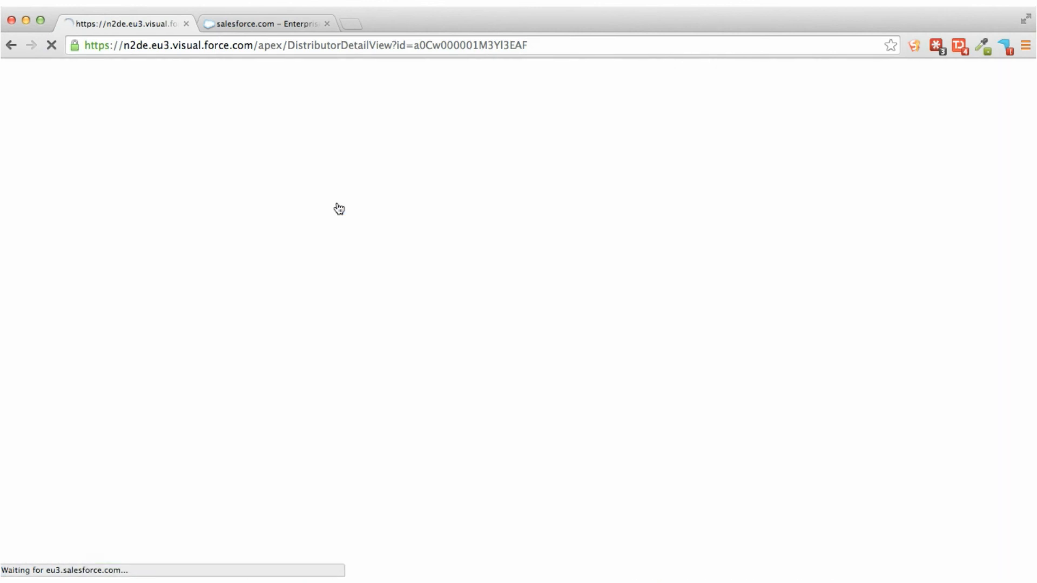
pyautogui.scroll(-3, 337, 238)
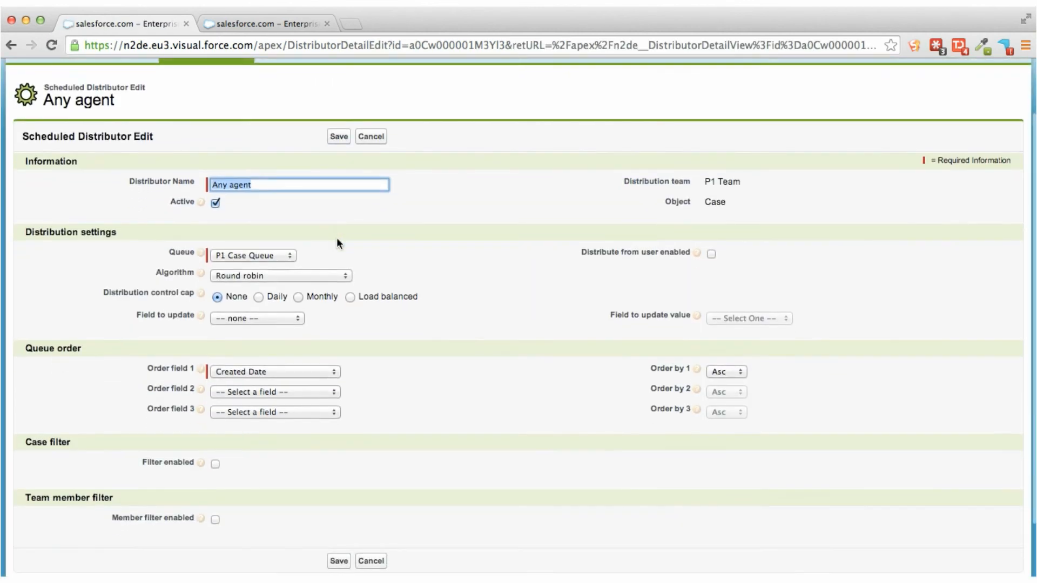